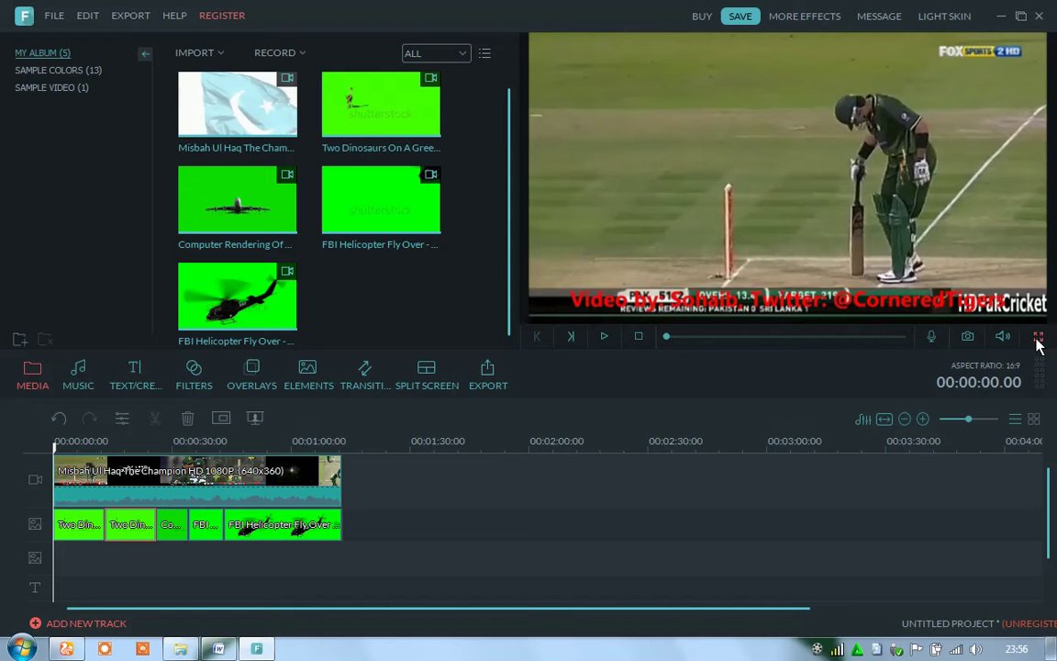
- Play the finished green-screen composite in full-screen preview, skip ahead near the end, and return to the editor with playback paused
{"action": "left_click", "coordinate": [1038, 340]}
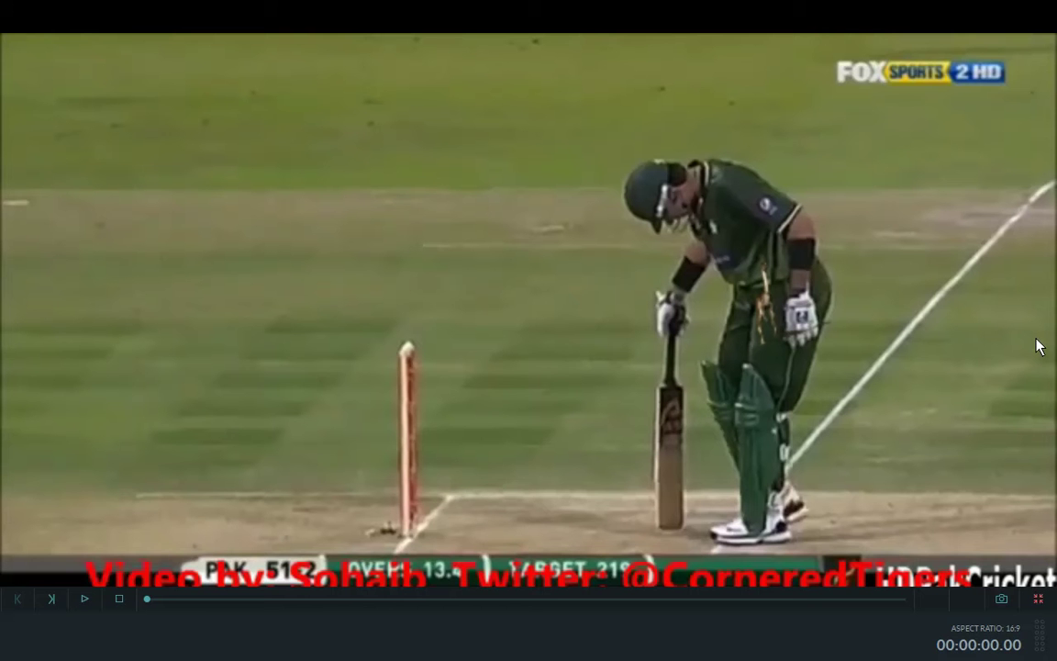
{"action": "left_click", "coordinate": [86, 602]}
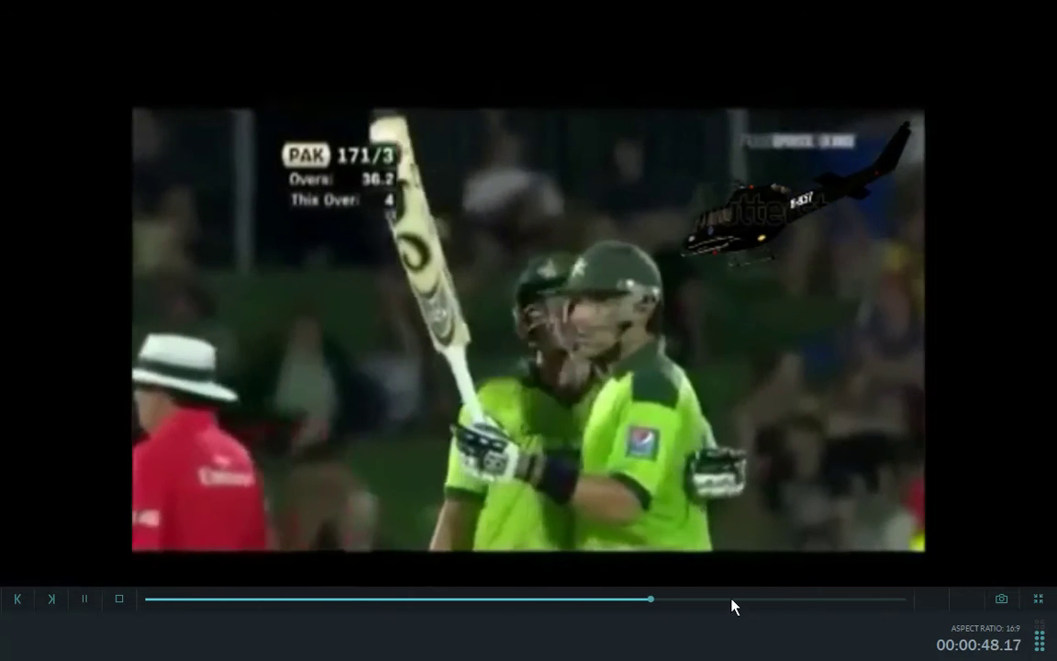
{"action": "left_click", "coordinate": [731, 600]}
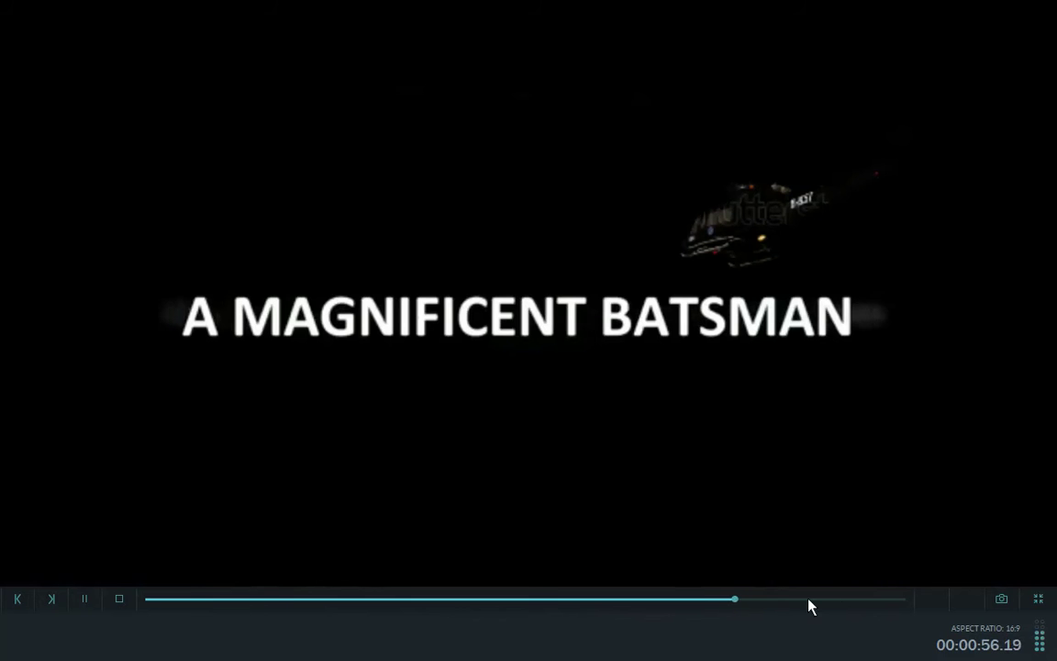
{"action": "left_click", "coordinate": [1038, 598]}
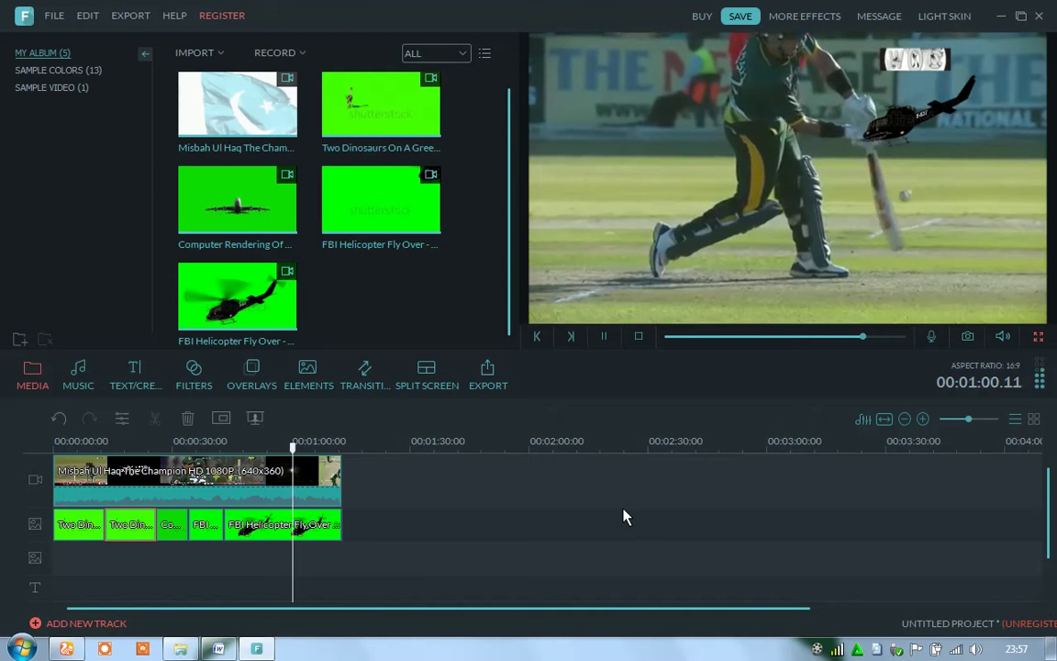
{"action": "left_click", "coordinate": [604, 338]}
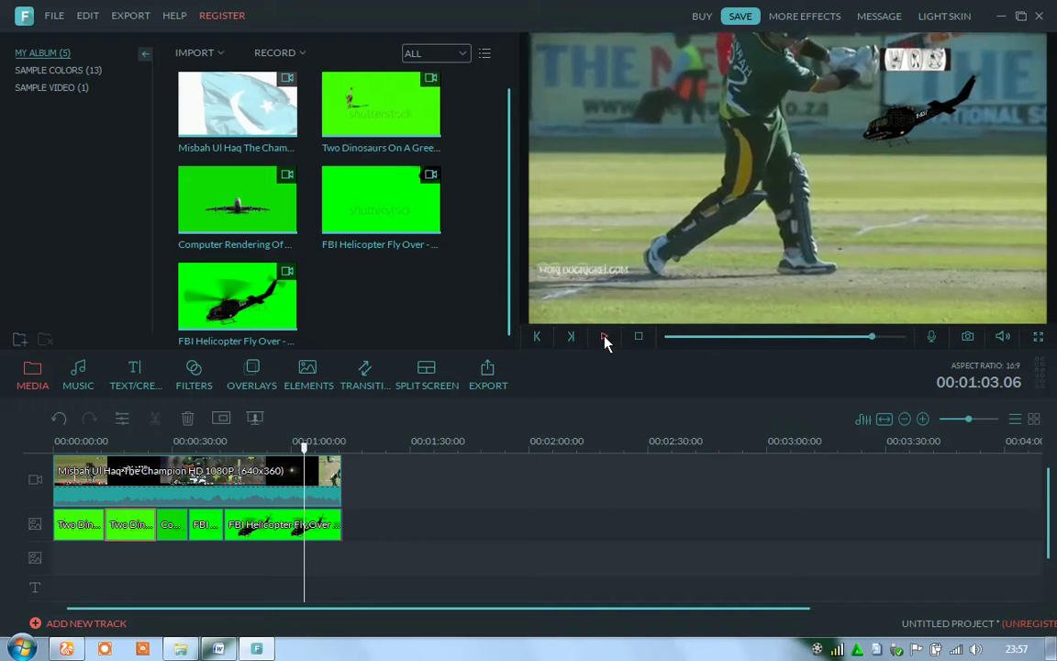
- Delete the cricket video and all dinosaur, plane and helicopter overlay clips to empty the timeline
{"action": "right_click", "coordinate": [263, 497]}
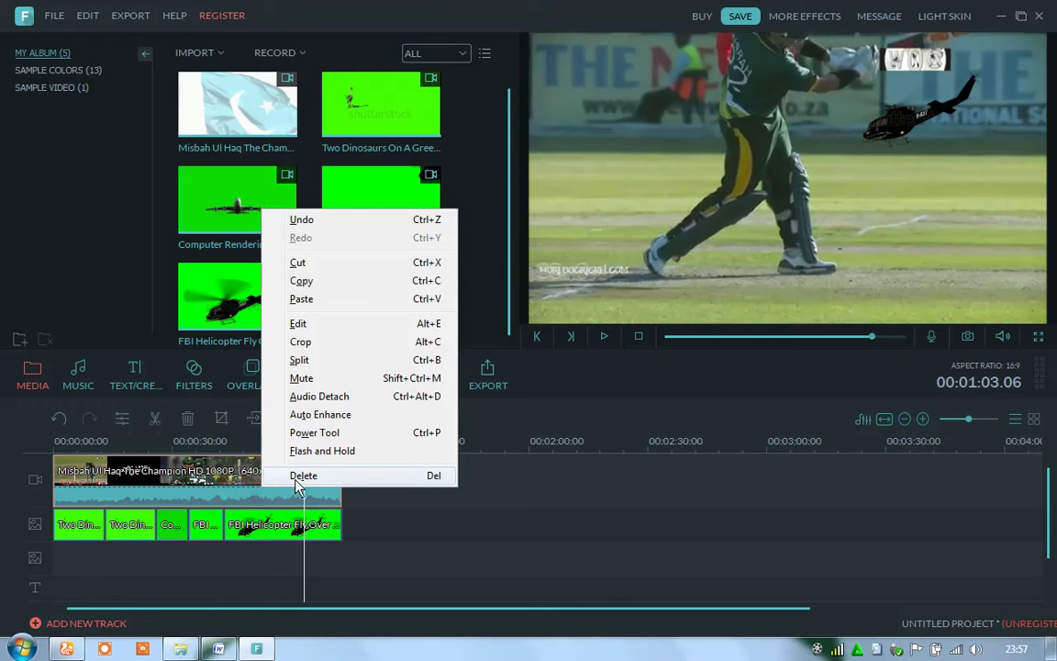
{"action": "left_click", "coordinate": [303, 475]}
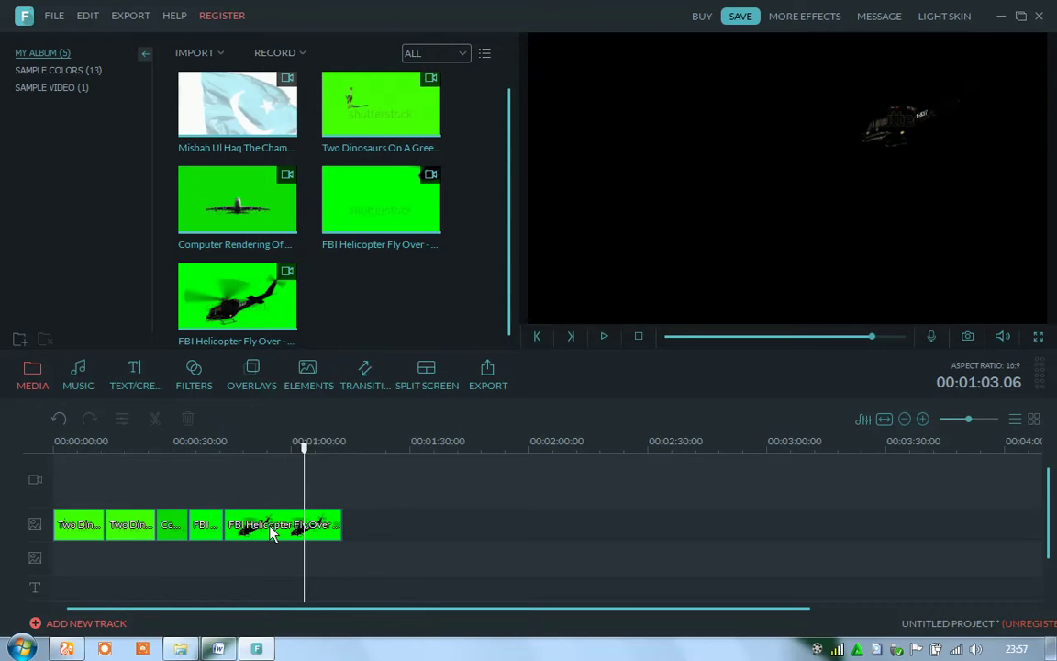
{"action": "left_click", "coordinate": [276, 530]}
{"action": "right_click", "coordinate": [278, 532]}
{"action": "left_click", "coordinate": [280, 513]}
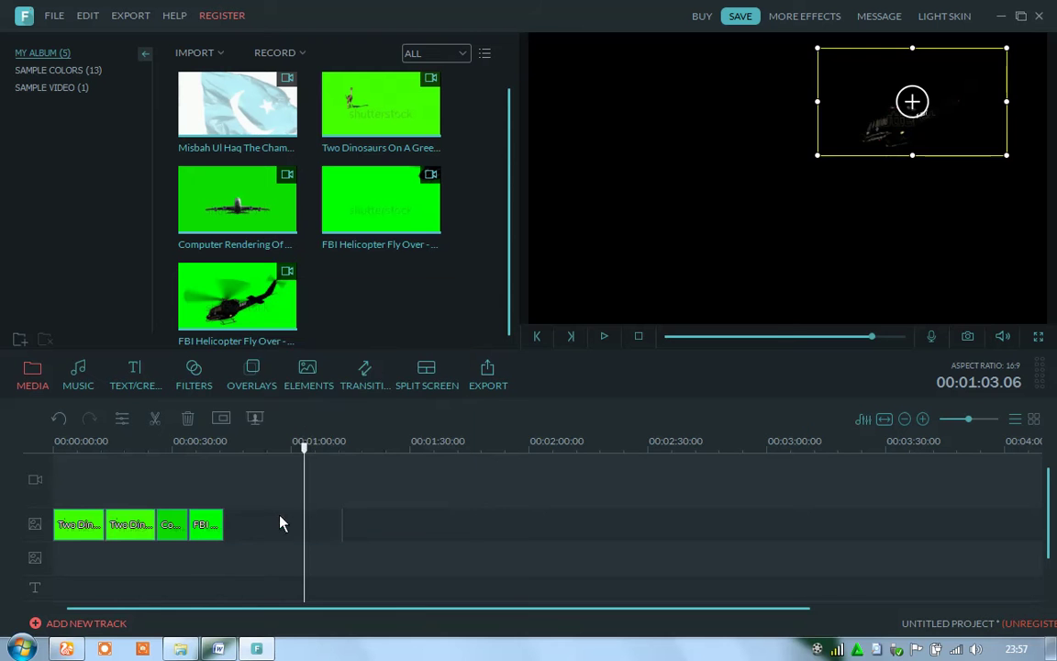
{"action": "right_click", "coordinate": [199, 532]}
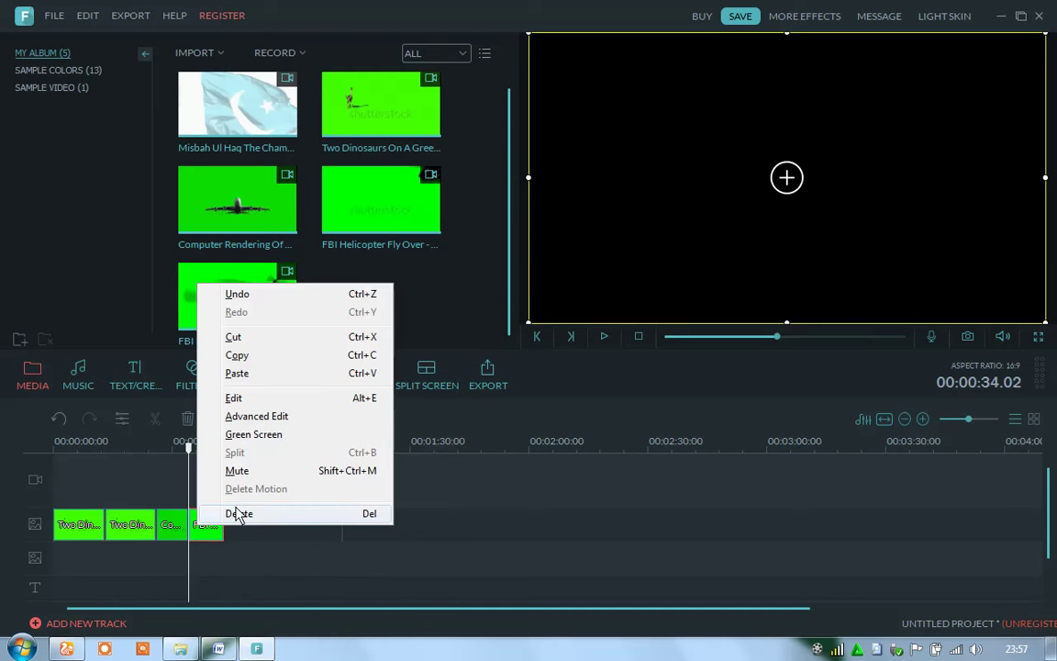
{"action": "left_click", "coordinate": [240, 512]}
{"action": "right_click", "coordinate": [177, 531]}
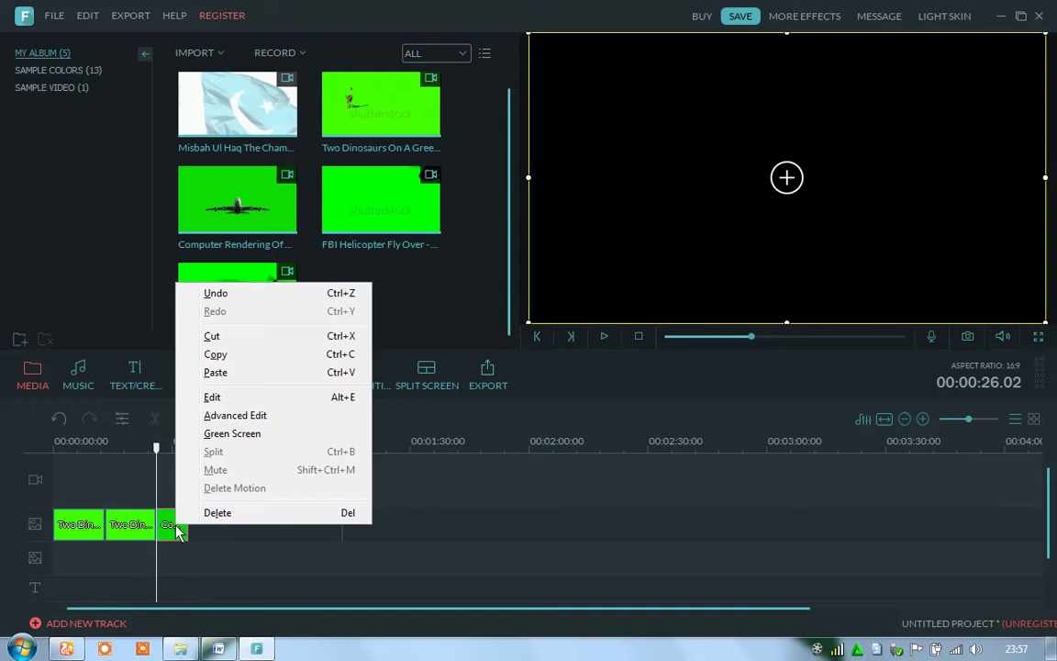
{"action": "left_click", "coordinate": [217, 512]}
{"action": "right_click", "coordinate": [139, 528]}
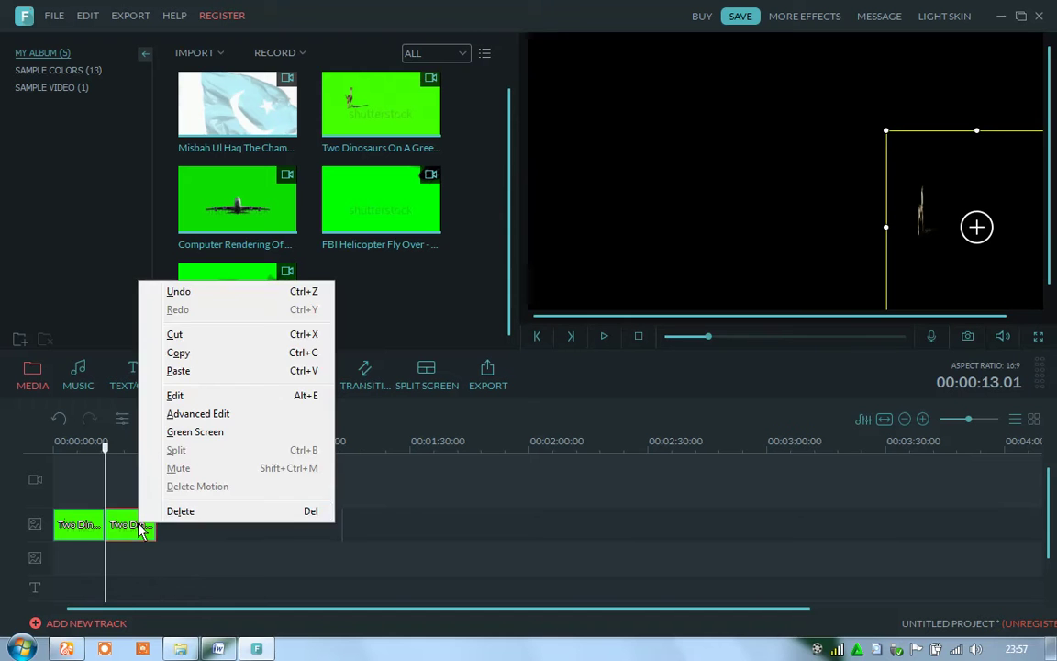
{"action": "left_click", "coordinate": [181, 512]}
{"action": "right_click", "coordinate": [91, 524]}
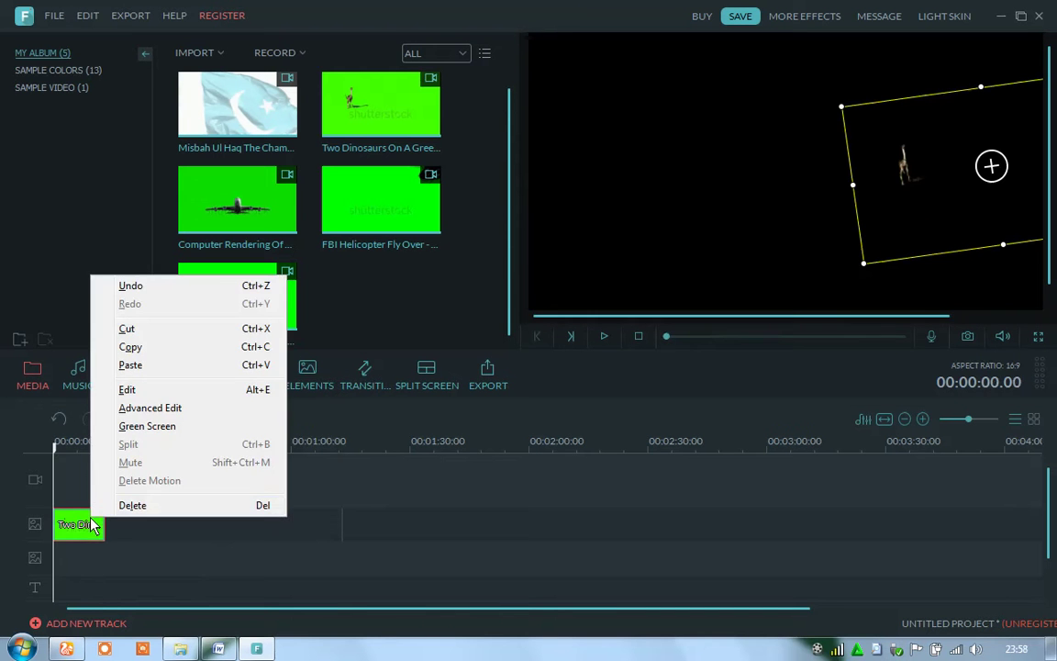
{"action": "left_click", "coordinate": [98, 508]}
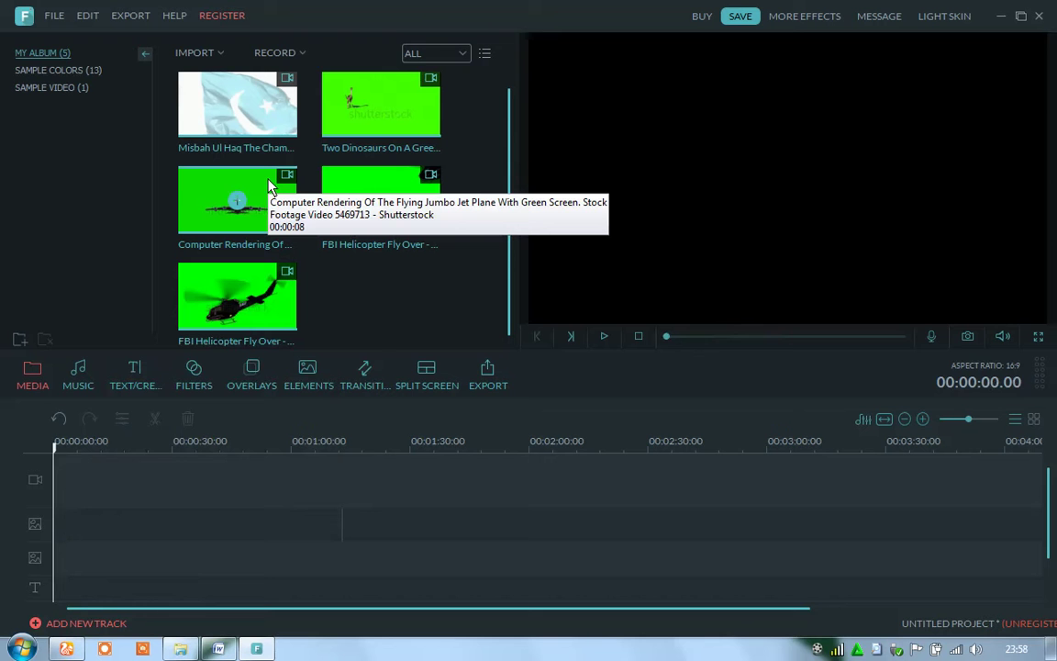
- Place the Misbah Ul Haq video at the start of the video track, split it at 00:00:13.08 and delete the opening part
{"action": "left_click", "coordinate": [218, 120]}
{"action": "left_click_drag", "start_coordinate": [142, 376], "coordinate": [74, 484]}
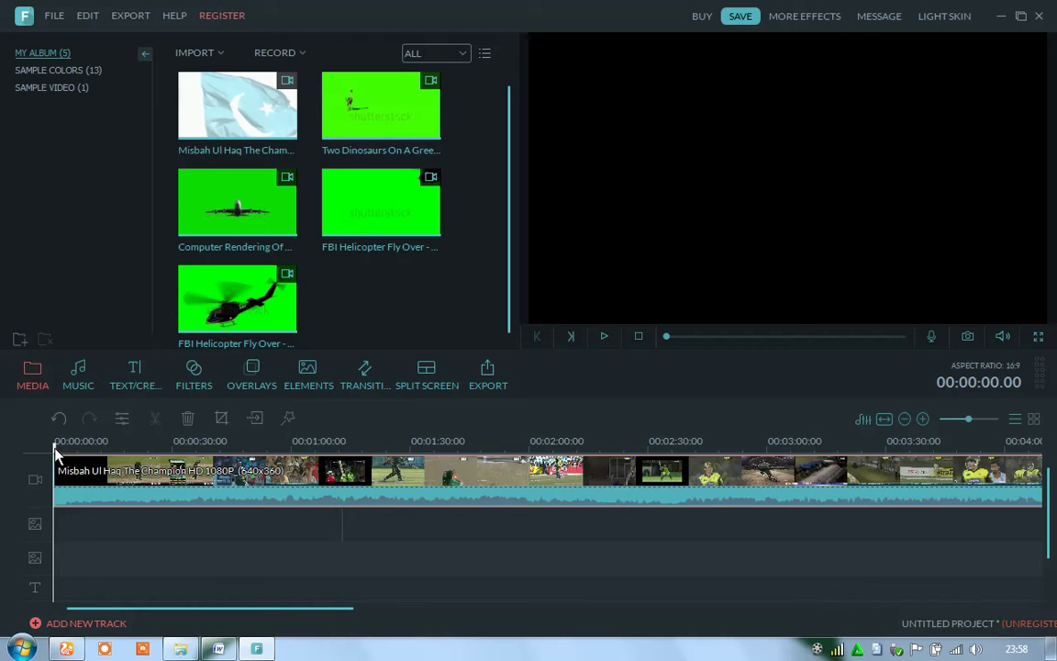
{"action": "left_click_drag", "start_coordinate": [55, 448], "coordinate": [107, 456]}
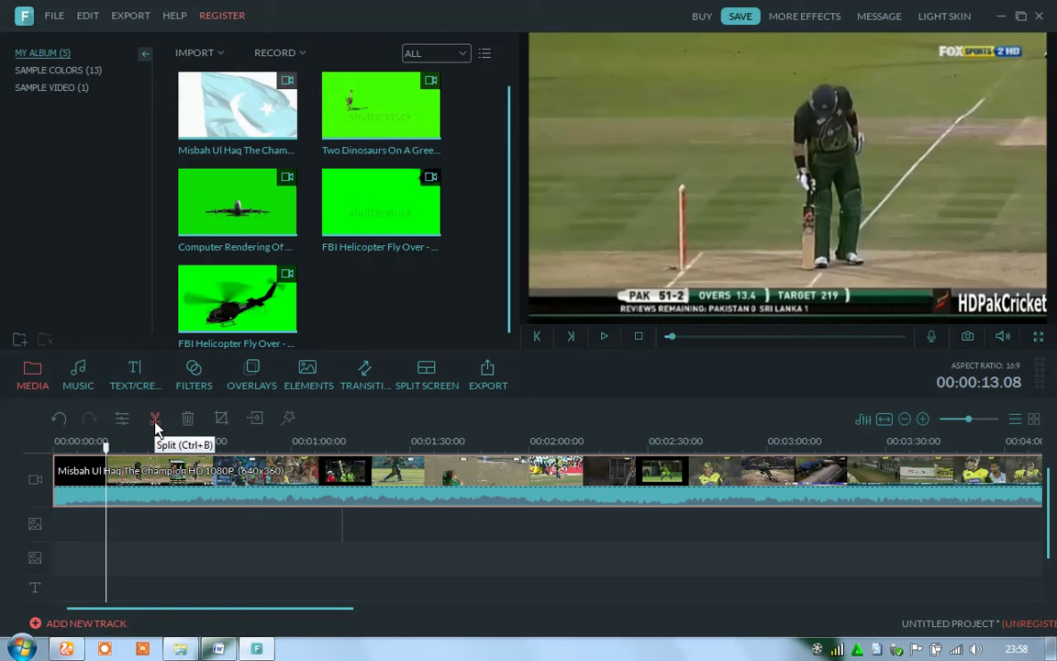
{"action": "left_click", "coordinate": [155, 427]}
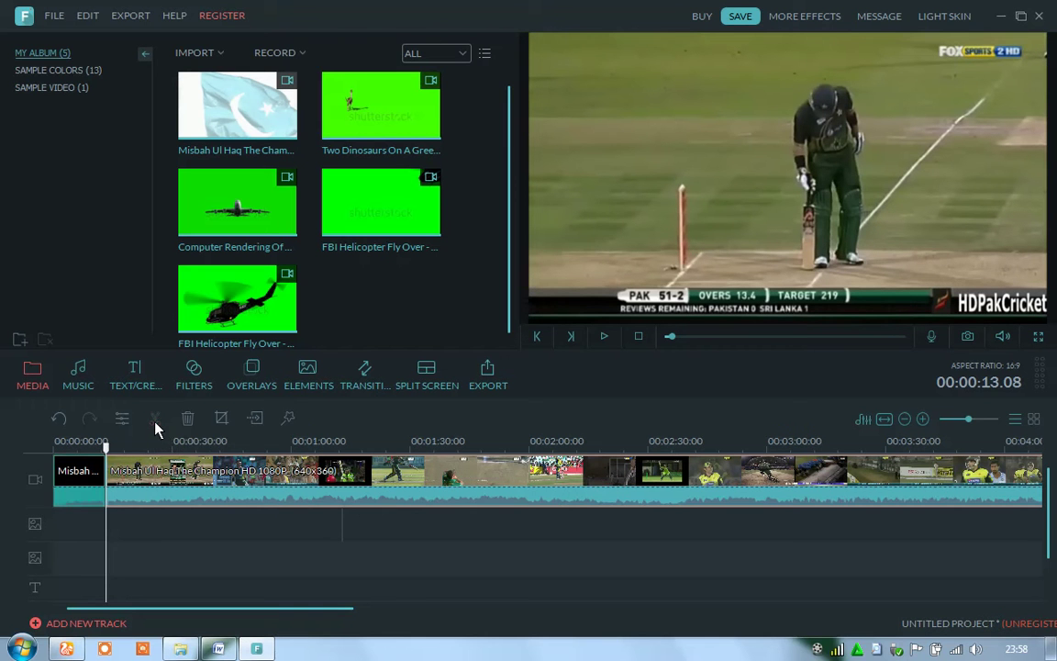
{"action": "right_click", "coordinate": [84, 473]}
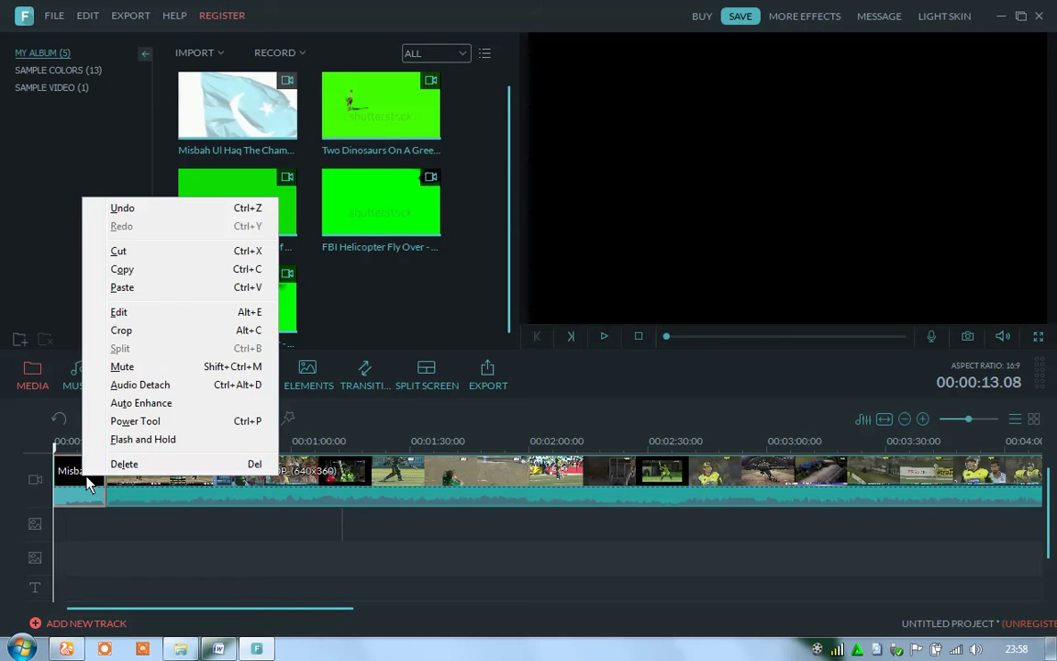
{"action": "left_click", "coordinate": [124, 464]}
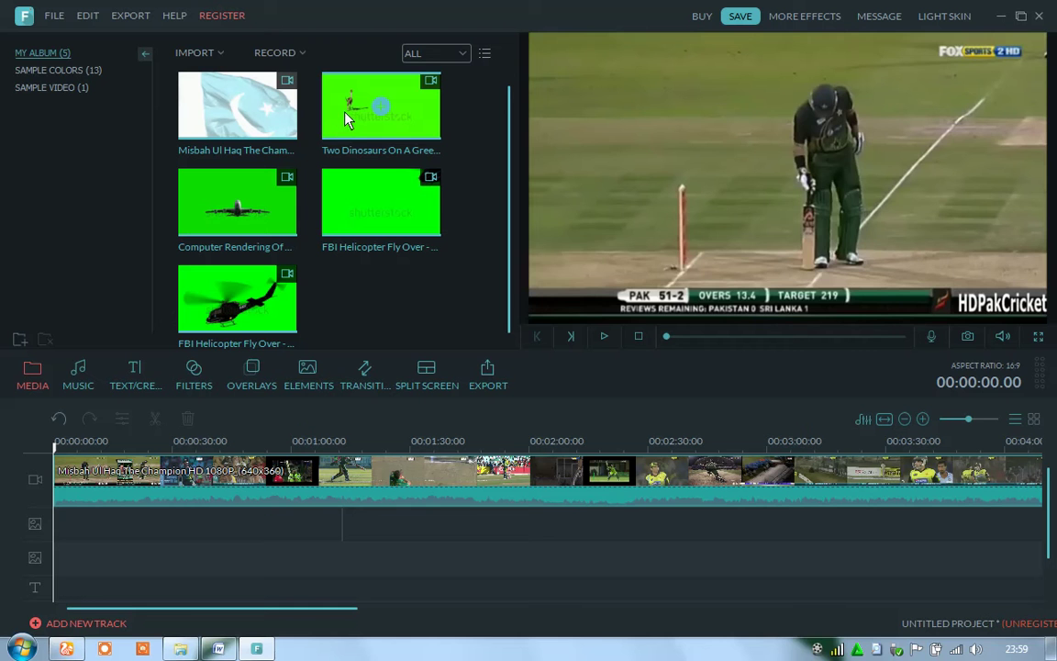
- Add the Two Dinosaurs clip at the start of the first overlay track and make its green background transparent with Chroma Key
{"action": "left_click", "coordinate": [345, 115]}
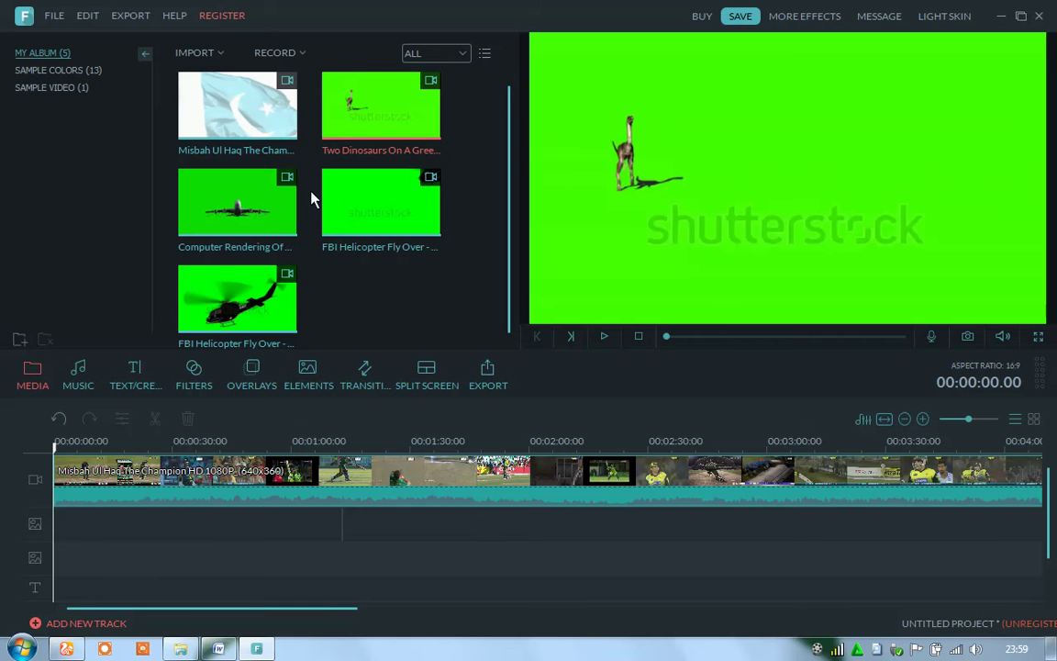
{"action": "left_click_drag", "start_coordinate": [207, 390], "coordinate": [58, 530]}
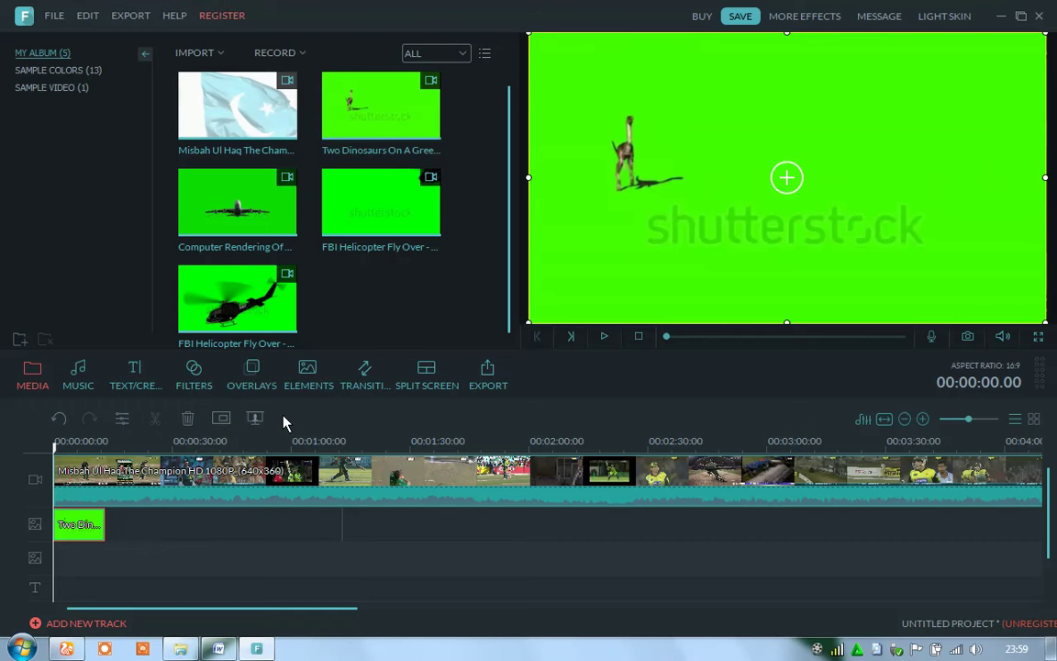
{"action": "right_click", "coordinate": [76, 536]}
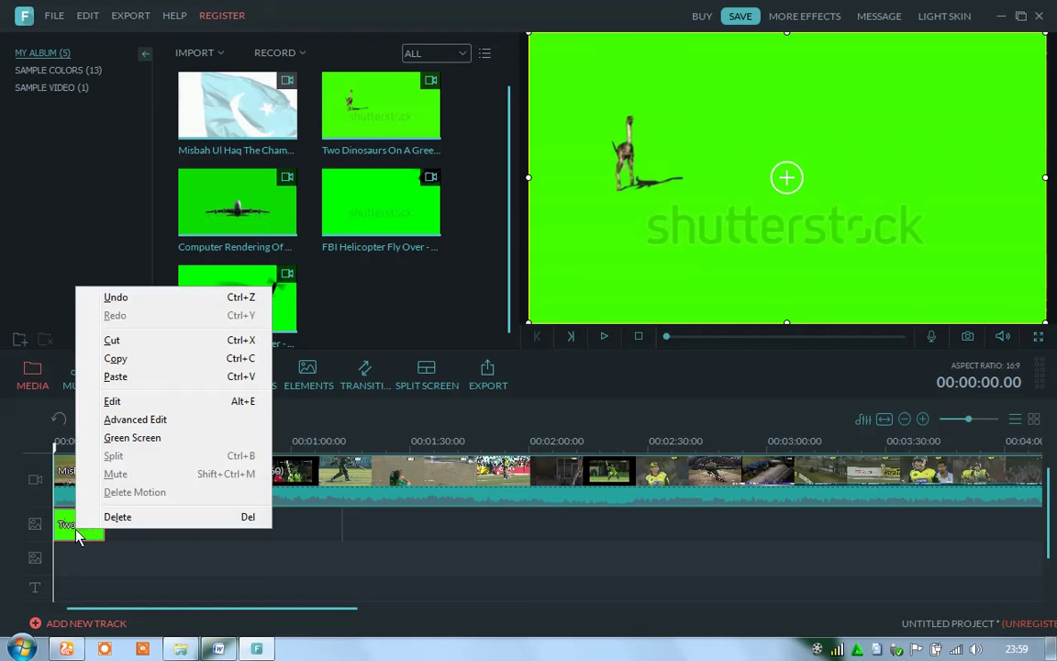
{"action": "left_click", "coordinate": [138, 438]}
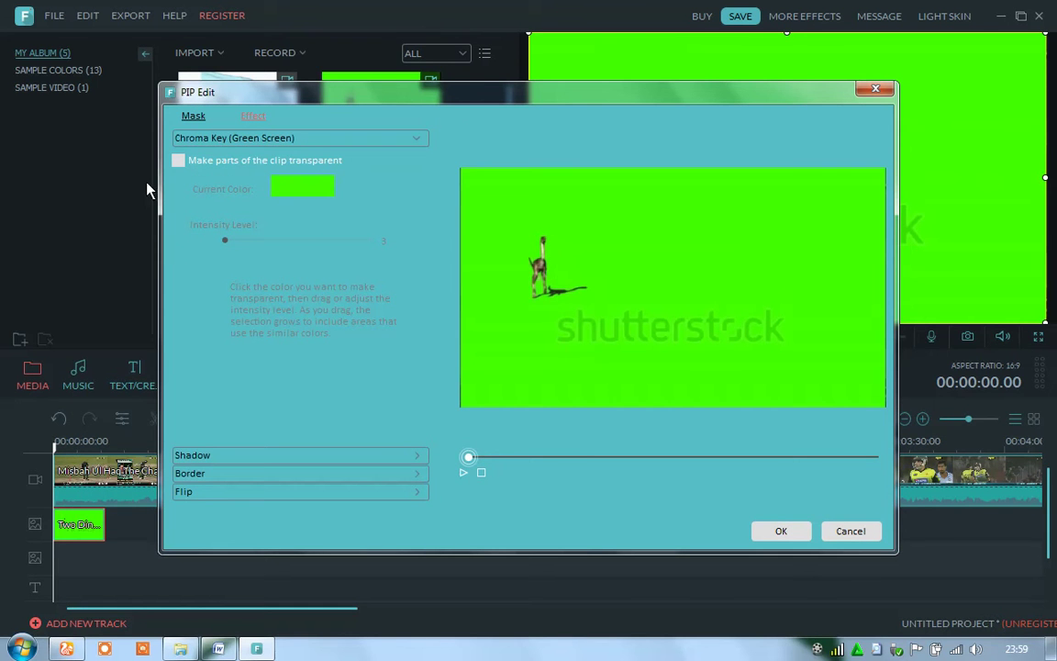
{"action": "left_click", "coordinate": [178, 164]}
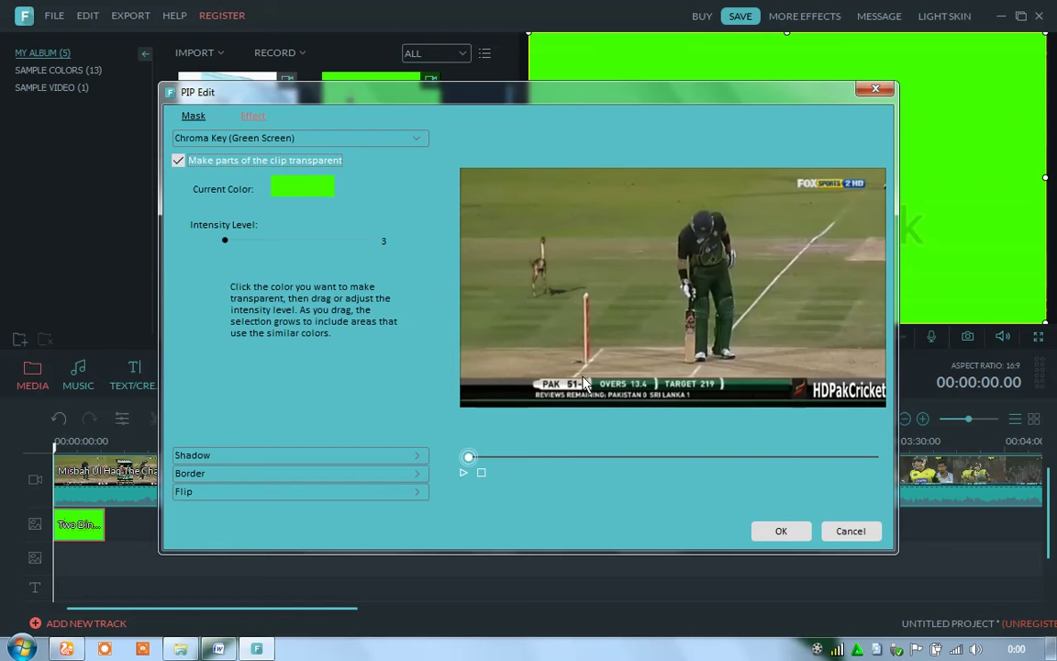
{"action": "left_click", "coordinate": [794, 535]}
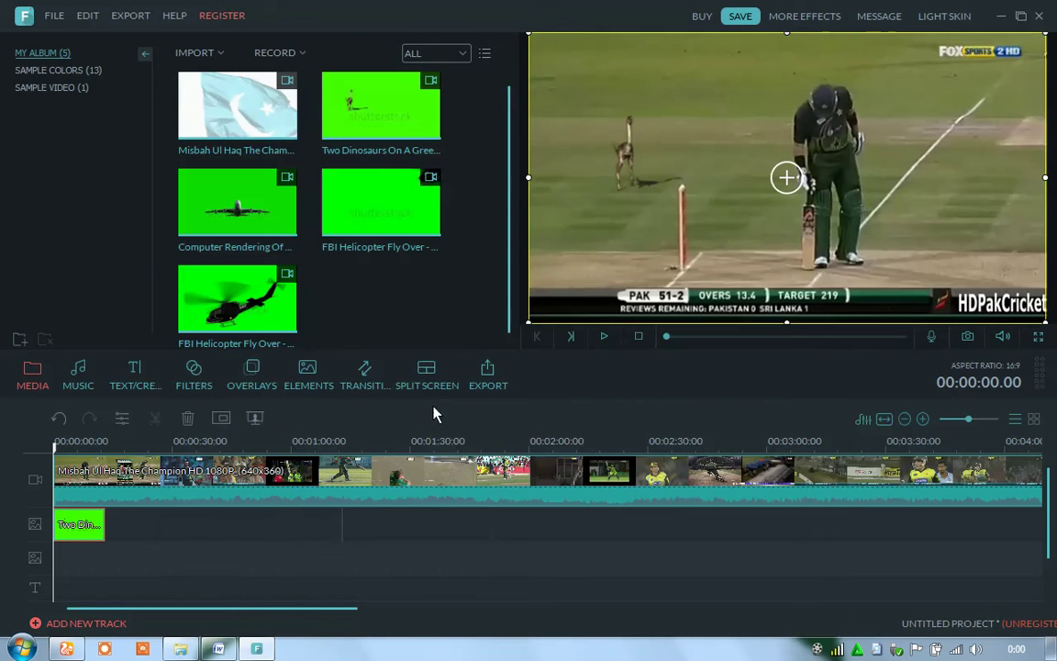
- Shrink the dinosaur overlay and position it over the right side of the picture beside the batsman, previewing the result
{"action": "left_click", "coordinate": [604, 337]}
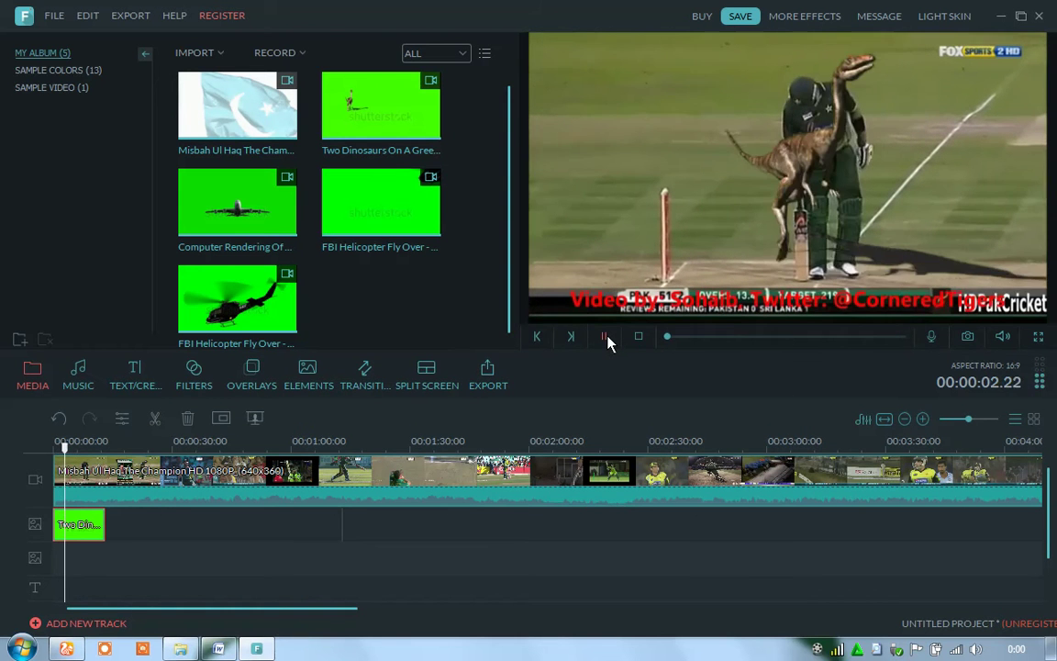
{"action": "left_click", "coordinate": [605, 337]}
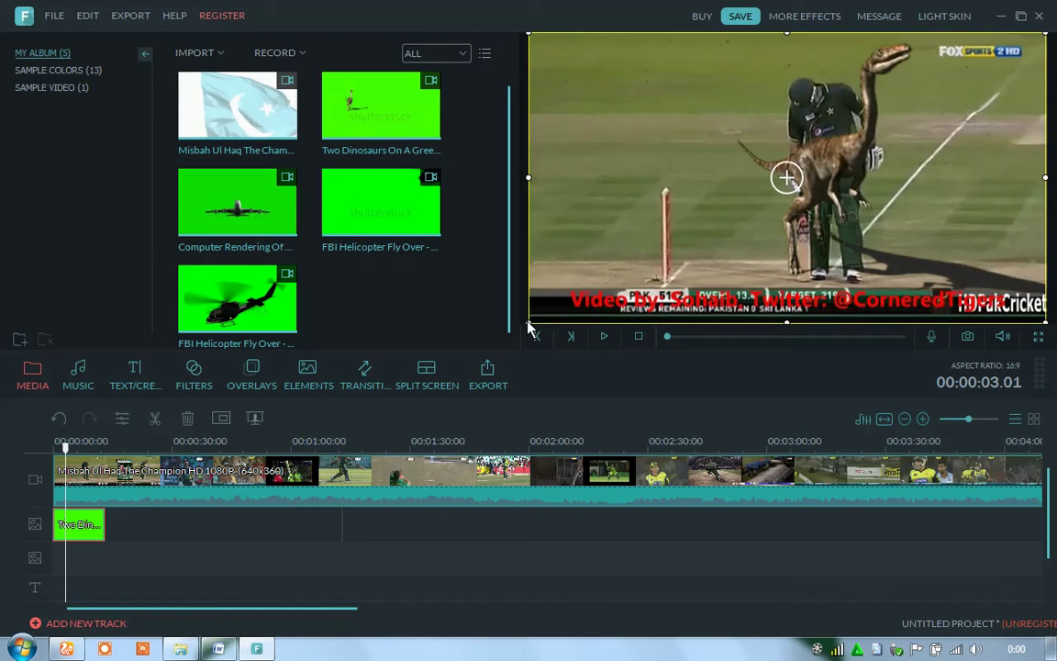
{"action": "left_click_drag", "start_coordinate": [530, 326], "coordinate": [733, 208]}
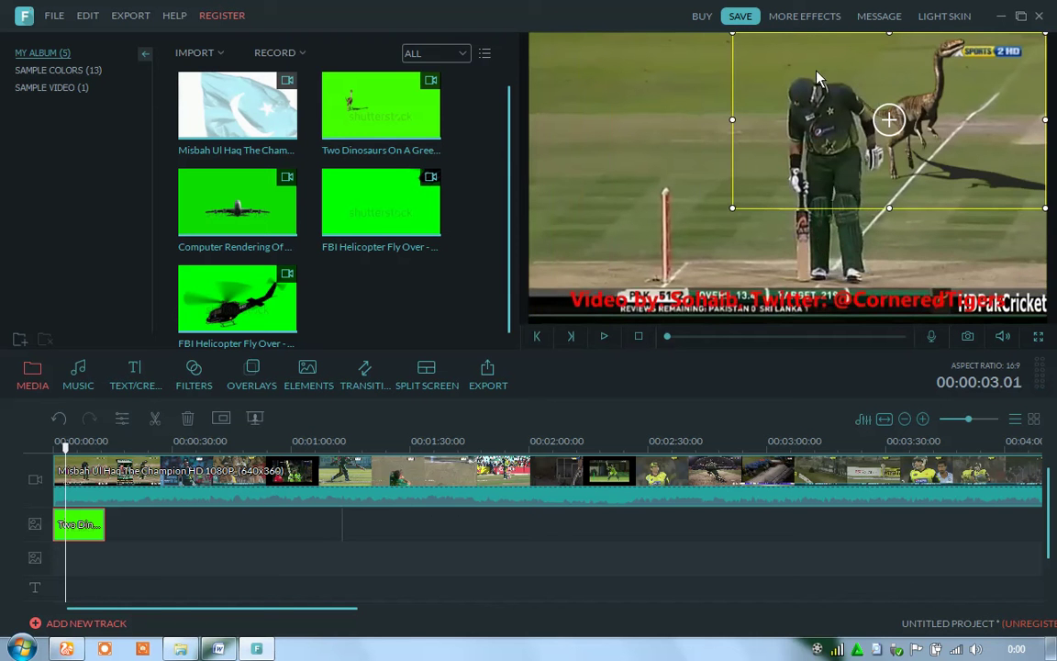
{"action": "left_click_drag", "start_coordinate": [817, 79], "coordinate": [871, 147]}
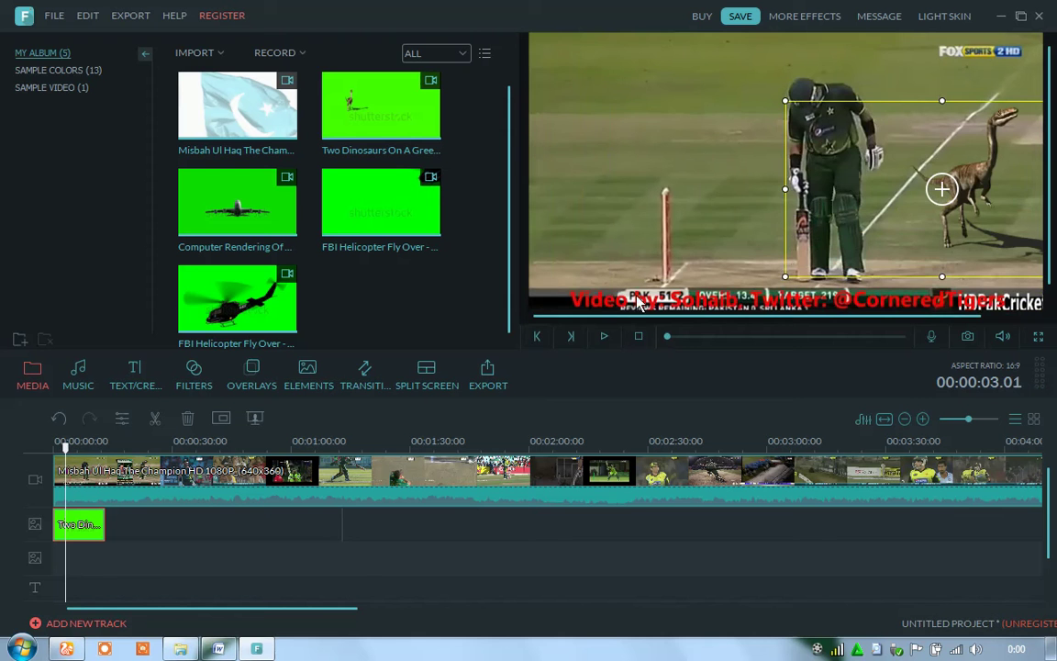
{"action": "left_click", "coordinate": [605, 341]}
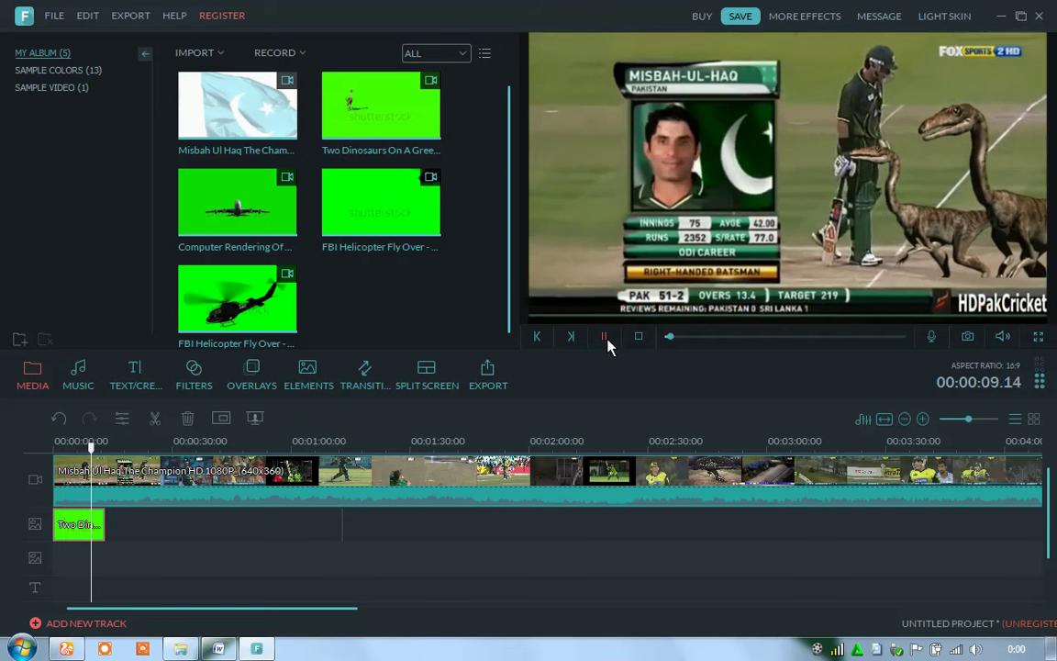
{"action": "left_click", "coordinate": [605, 337]}
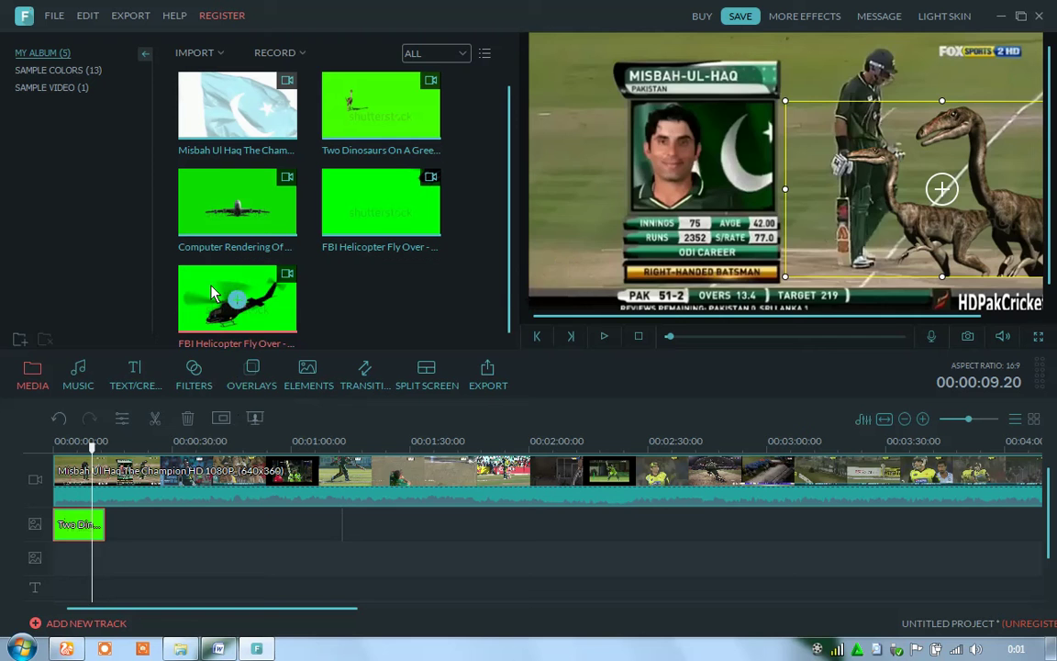
- Add the FBI Helicopter close-up clip at the start of the second overlay track and key out its green background
{"action": "left_click_drag", "start_coordinate": [213, 293], "coordinate": [66, 562]}
{"action": "right_click", "coordinate": [66, 562]}
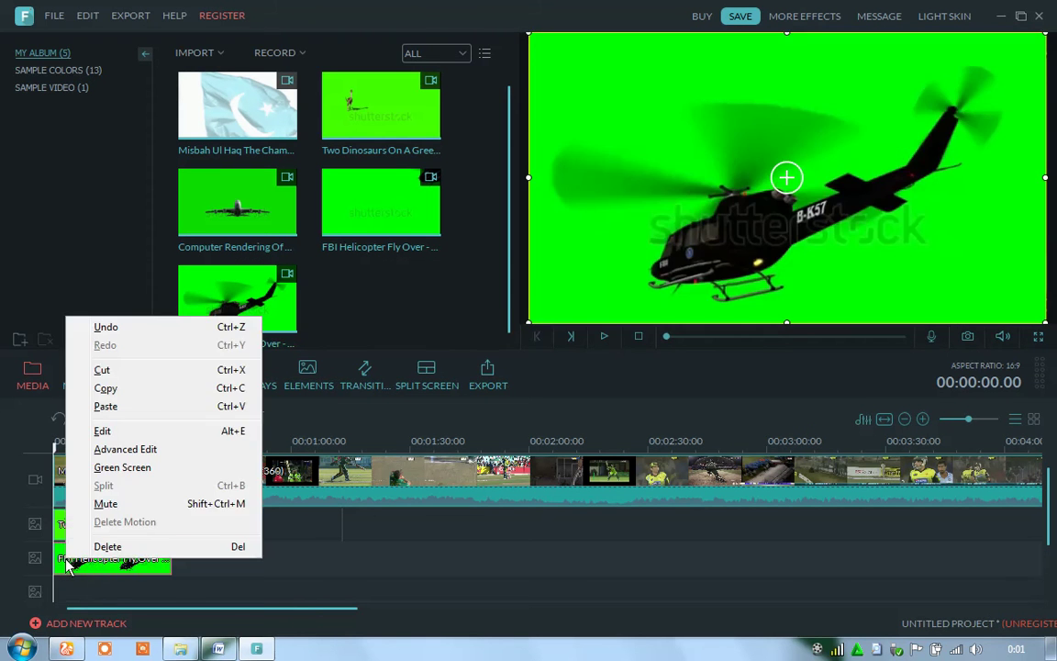
{"action": "left_click", "coordinate": [106, 468]}
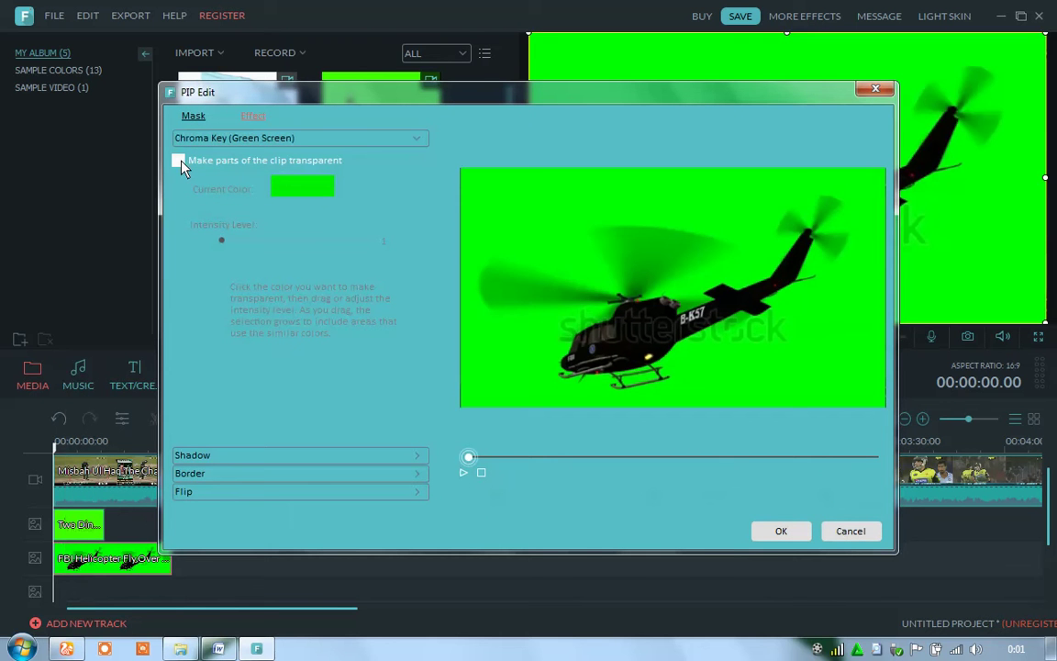
{"action": "left_click", "coordinate": [178, 160]}
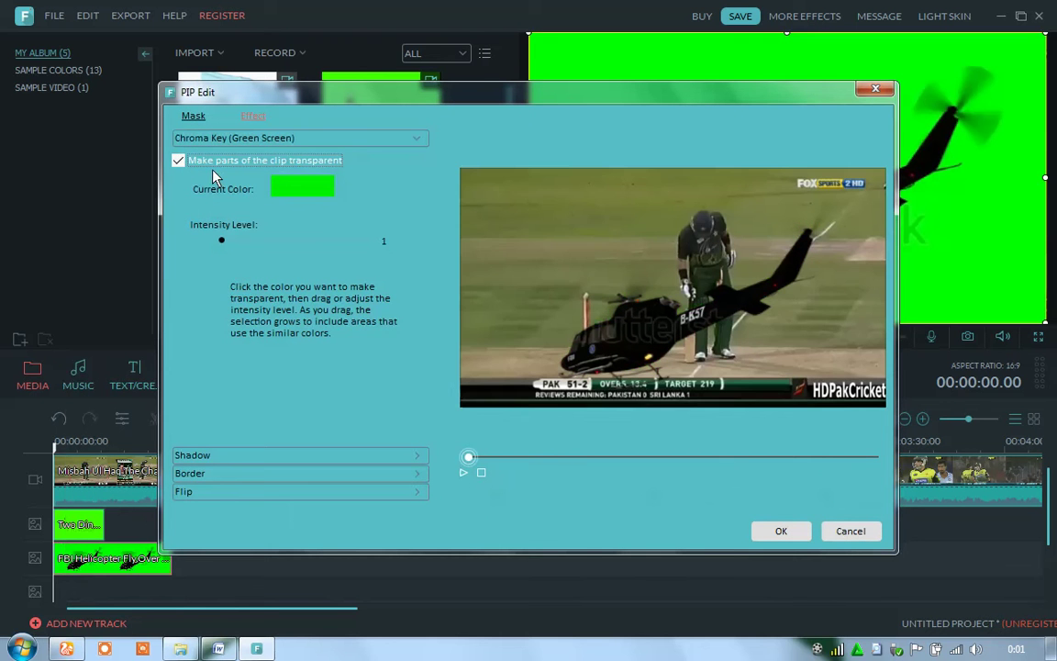
{"action": "left_click", "coordinate": [779, 532]}
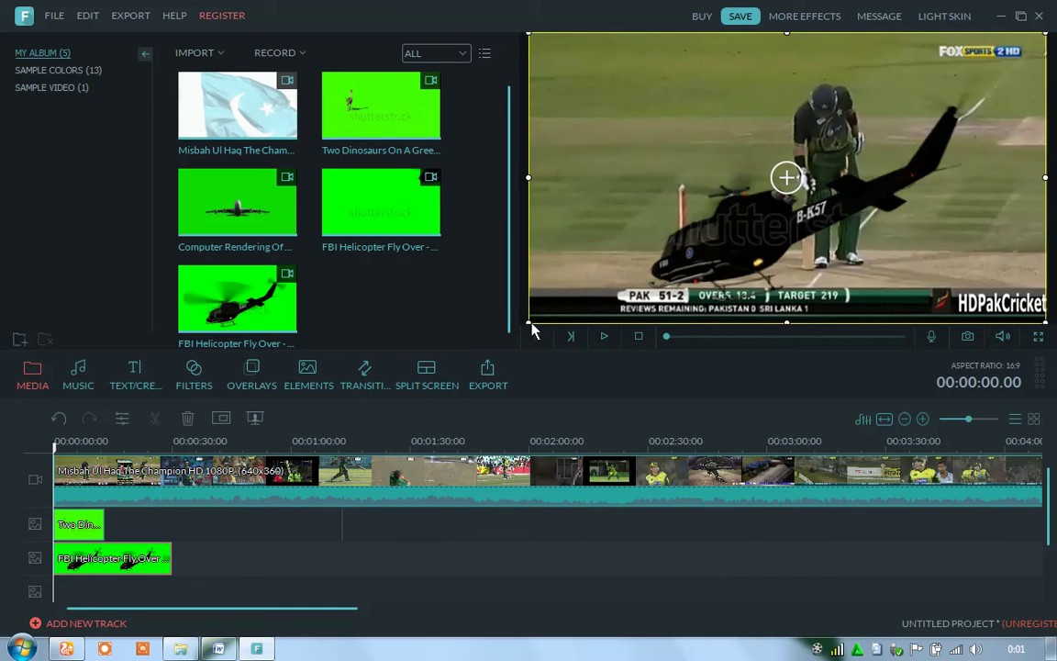
- Shrink the helicopter overlay, move it to the upper left of the picture and play the composite
{"action": "left_click_drag", "start_coordinate": [531, 324], "coordinate": [596, 119]}
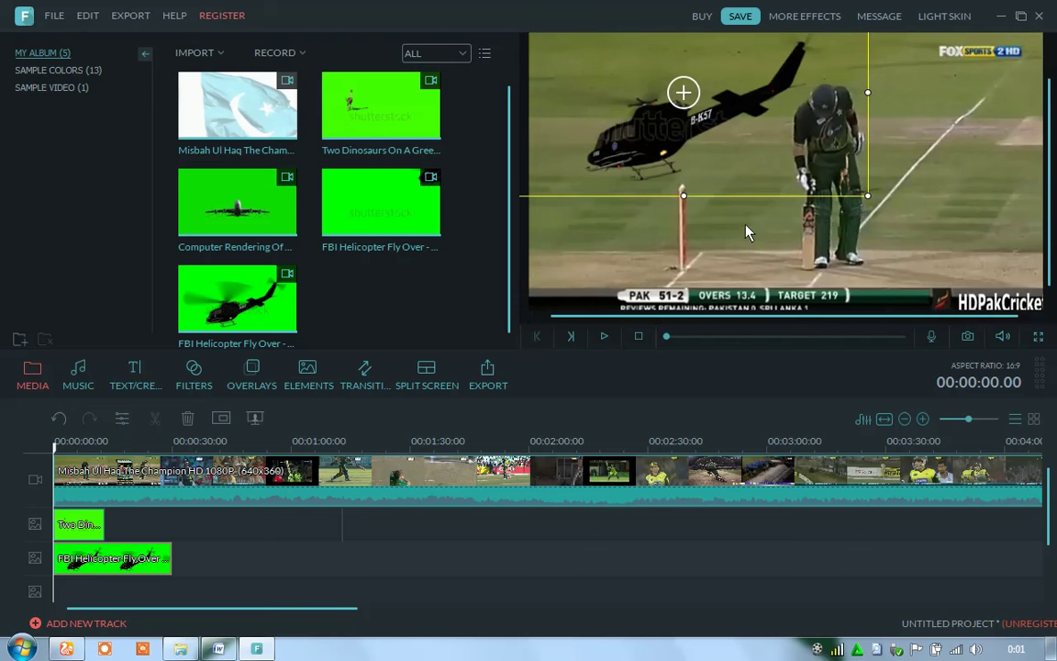
{"action": "left_click", "coordinate": [604, 340]}
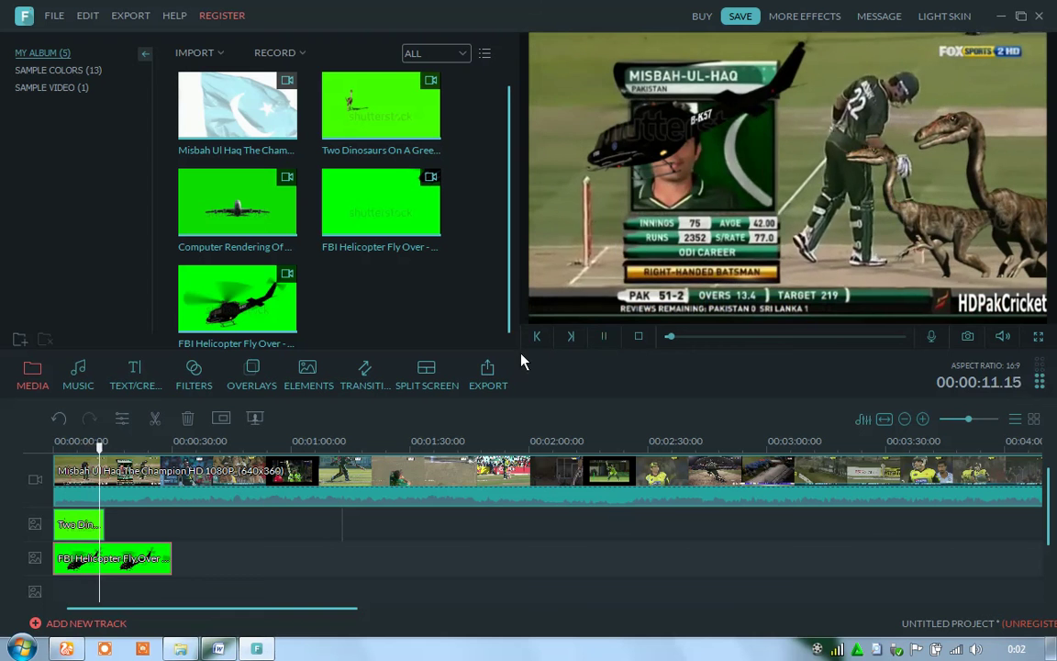
{"action": "key", "text": "space"}
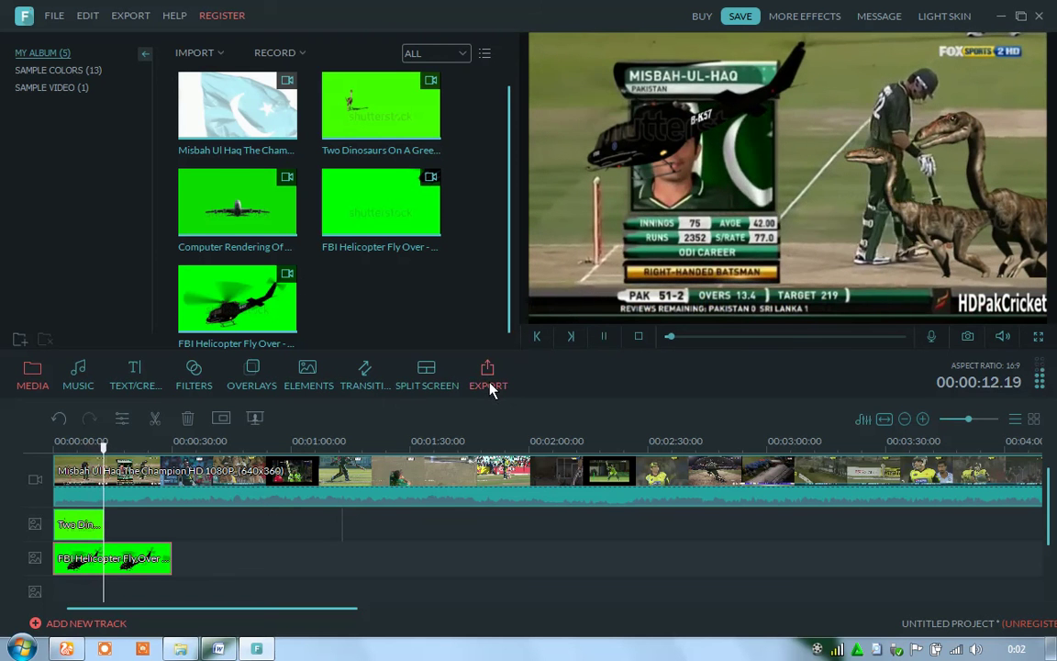
- View the export format and output options, close them without exporting and minimise the editor window
{"action": "left_click", "coordinate": [491, 389]}
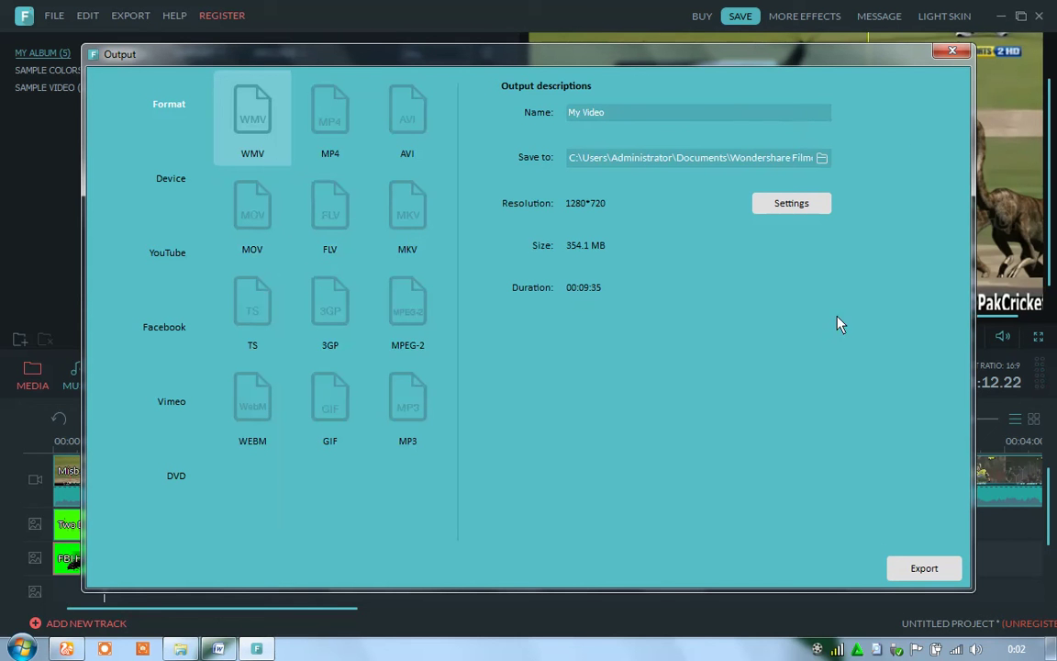
{"action": "left_click", "coordinate": [952, 50]}
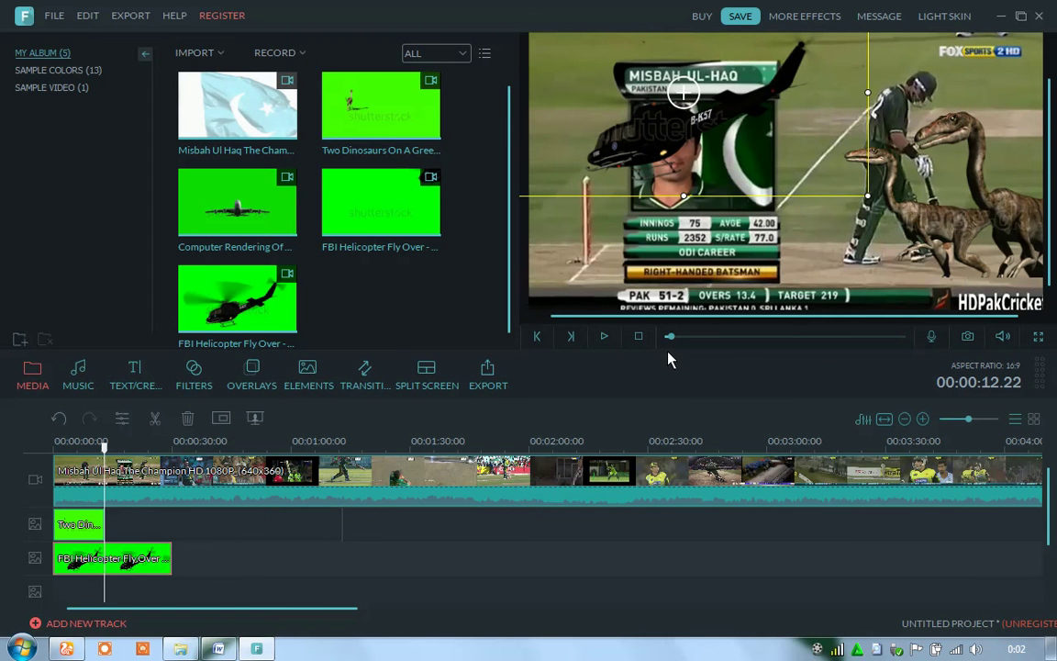
{"action": "left_click", "coordinate": [1002, 16]}
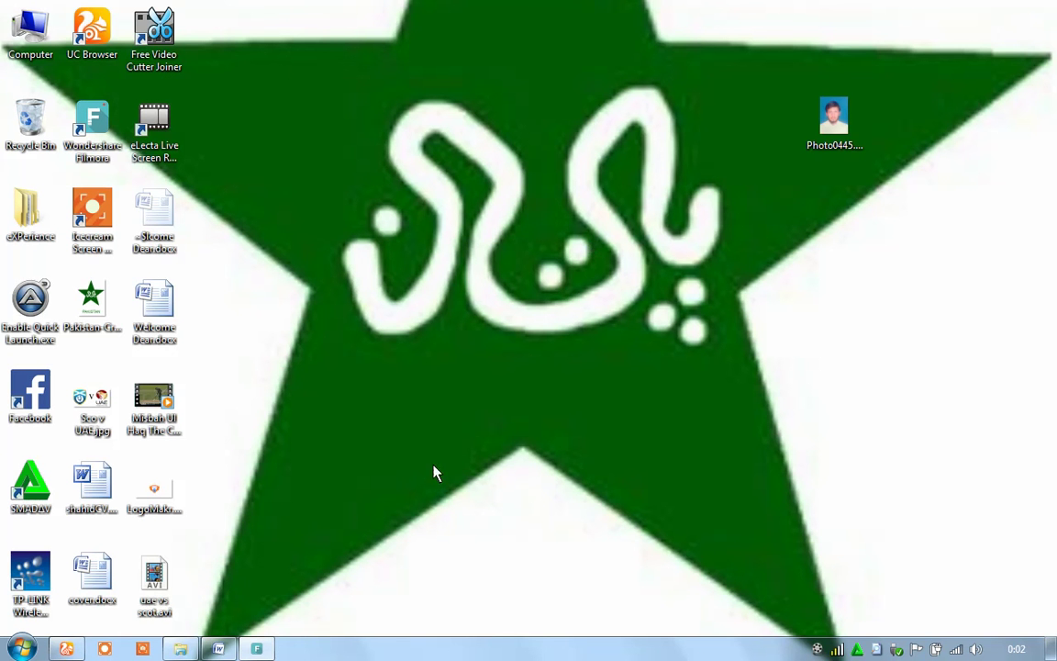